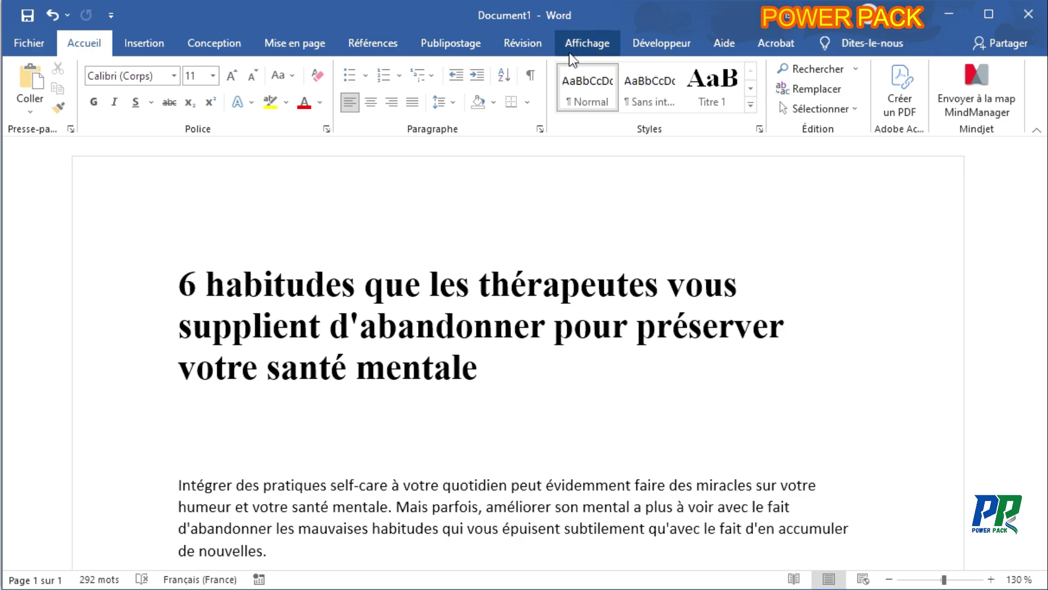
Step: Display the rulers around the document page
{"action": "left_click", "coordinate": [587, 46]}
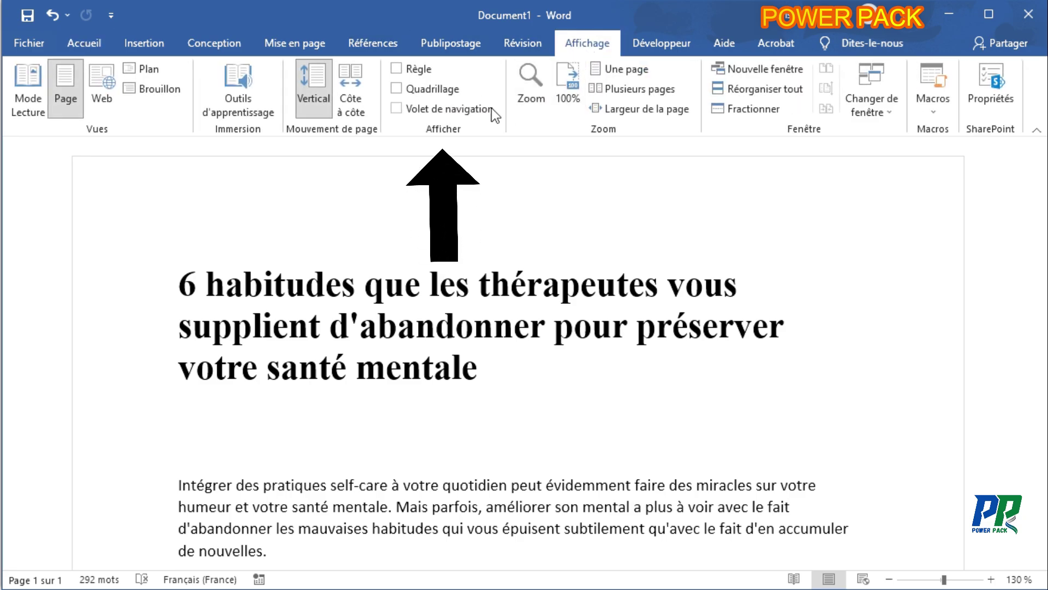
{"action": "left_click", "coordinate": [396, 68]}
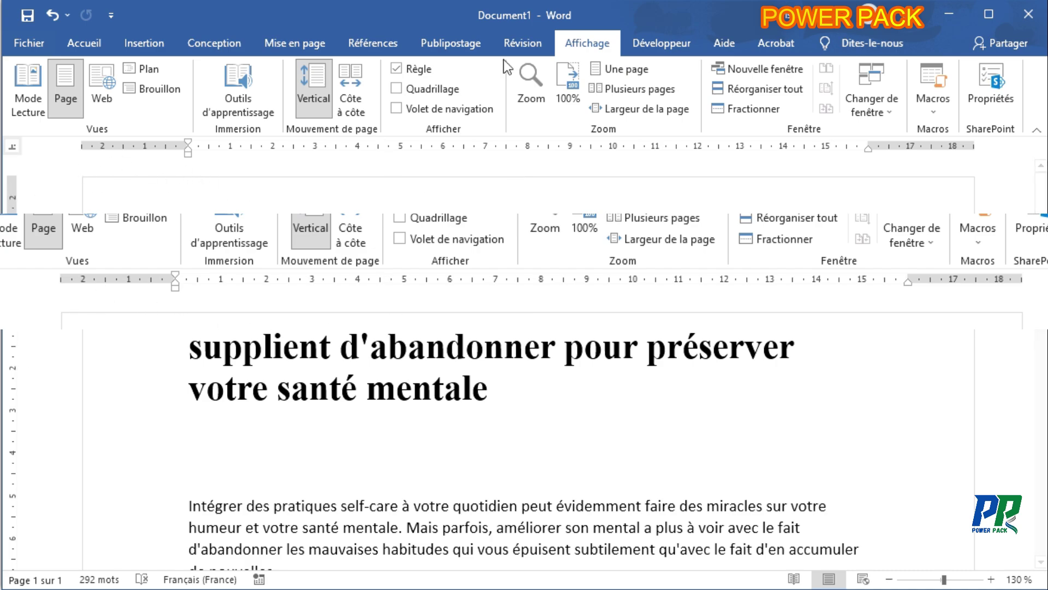
{"action": "left_click", "coordinate": [397, 69]}
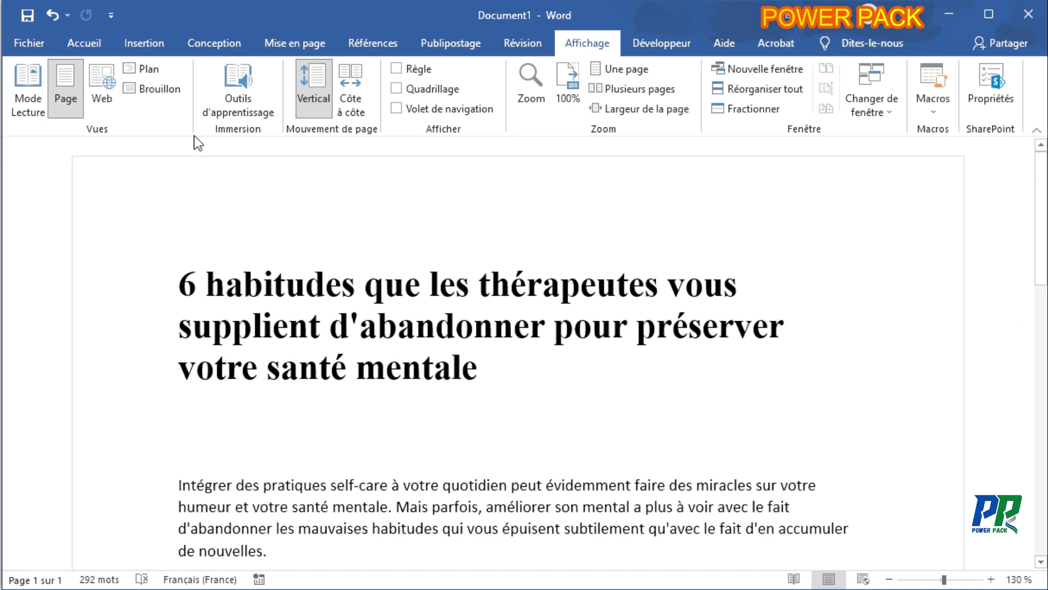
{"action": "left_click", "coordinate": [396, 68]}
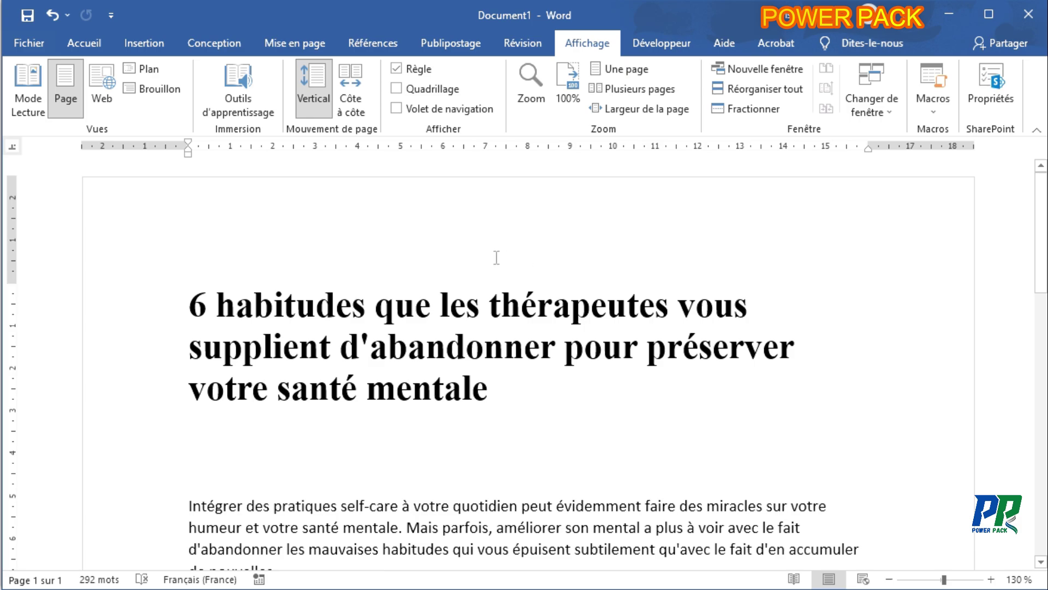
Step: Cycle the ruler's tab selector through the tab types, including the right tab, up to the first-line indent marker
{"action": "left_click", "coordinate": [13, 147]}
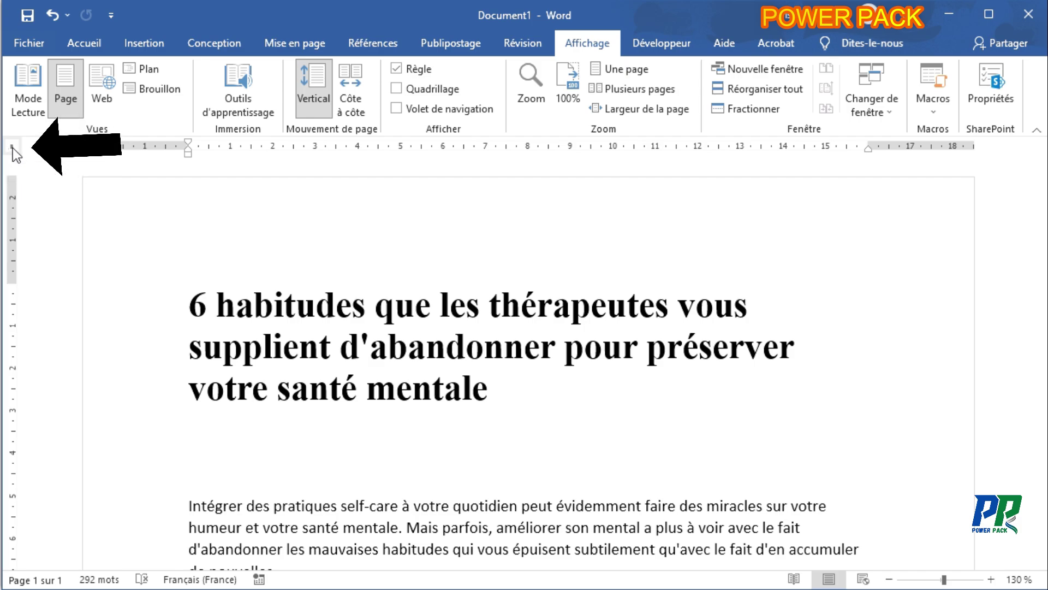
{"action": "left_click", "coordinate": [13, 147]}
{"action": "left_click", "coordinate": [13, 148]}
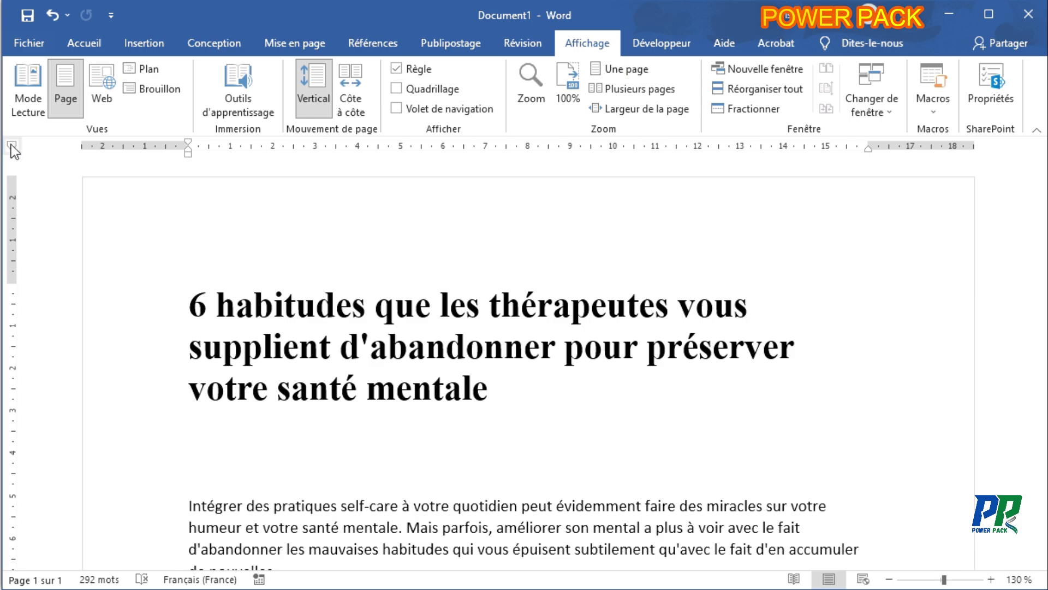
{"action": "left_click", "coordinate": [12, 145]}
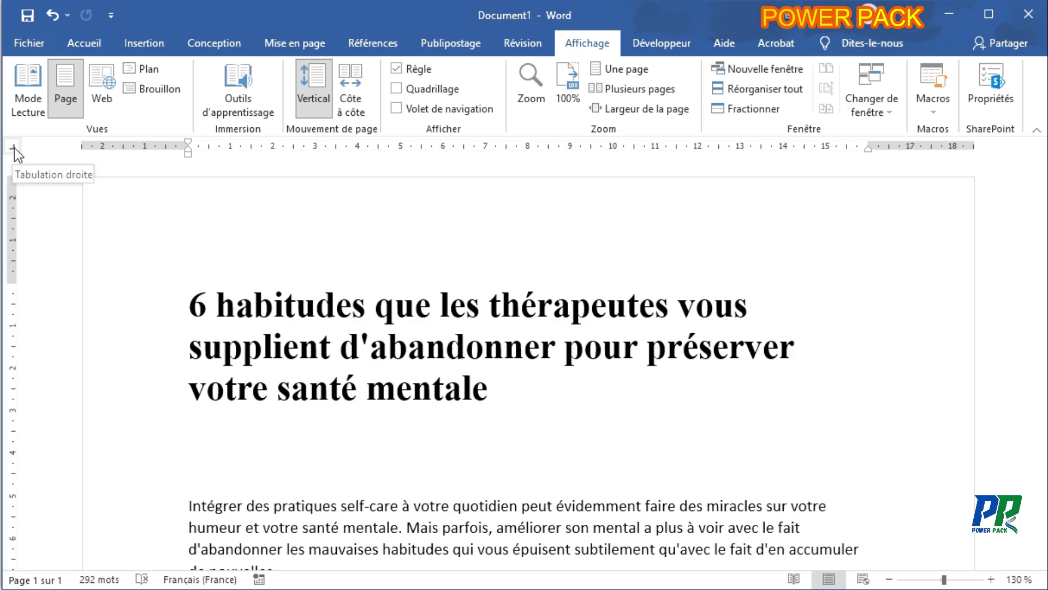
{"action": "left_click", "coordinate": [13, 146]}
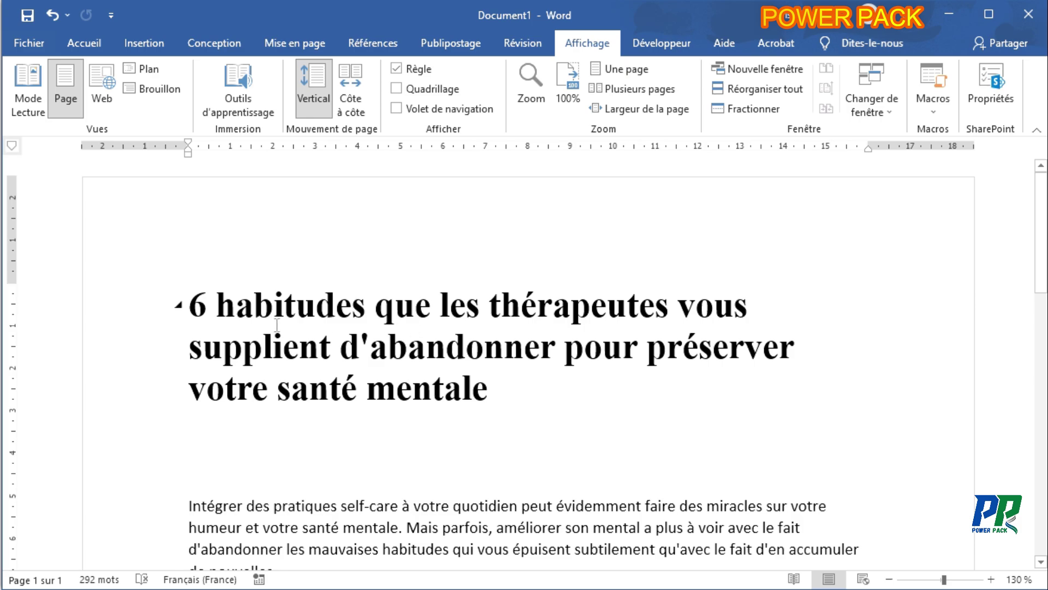
Step: Widen the page's left margin to about 3.75 cm using the horizontal ruler
{"action": "left_click", "coordinate": [192, 306]}
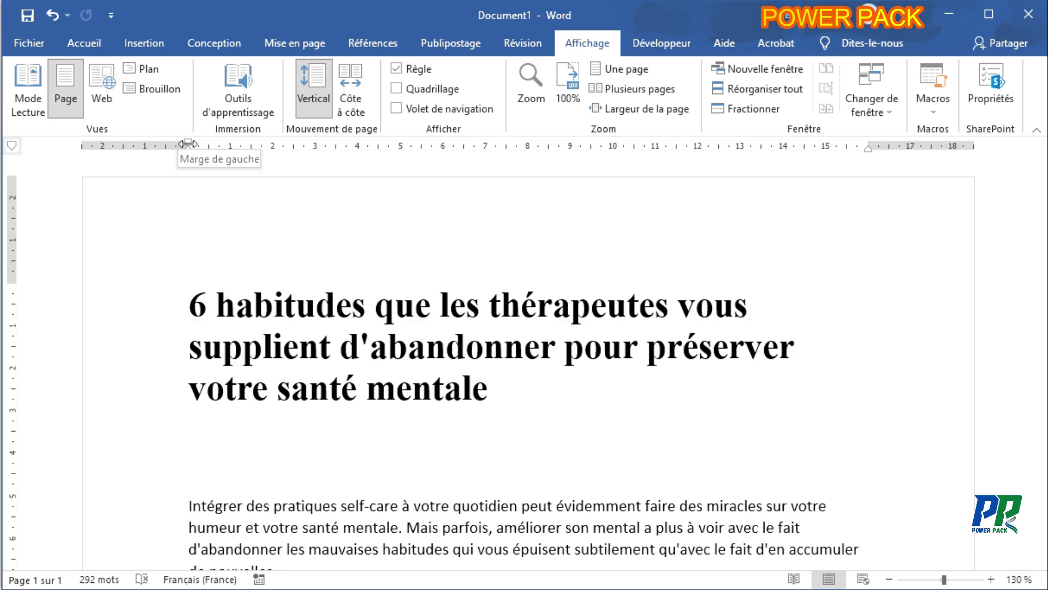
{"action": "left_click_drag", "start_coordinate": [187, 144], "coordinate": [241, 146]}
{"action": "scroll", "coordinate": [281, 288], "scroll_direction": "down", "scroll_amount": 5}
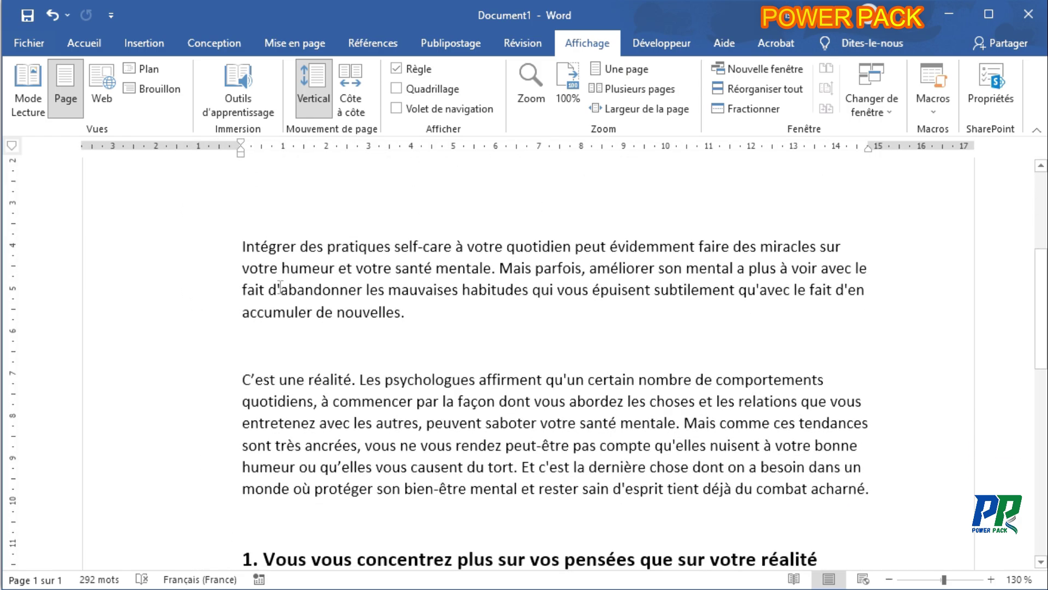
{"action": "scroll", "coordinate": [280, 287], "scroll_direction": "up", "scroll_amount": 4}
Step: Delete the two blank lines below the title and the blank line between the two opening paragraphs
{"action": "left_click", "coordinate": [272, 405]}
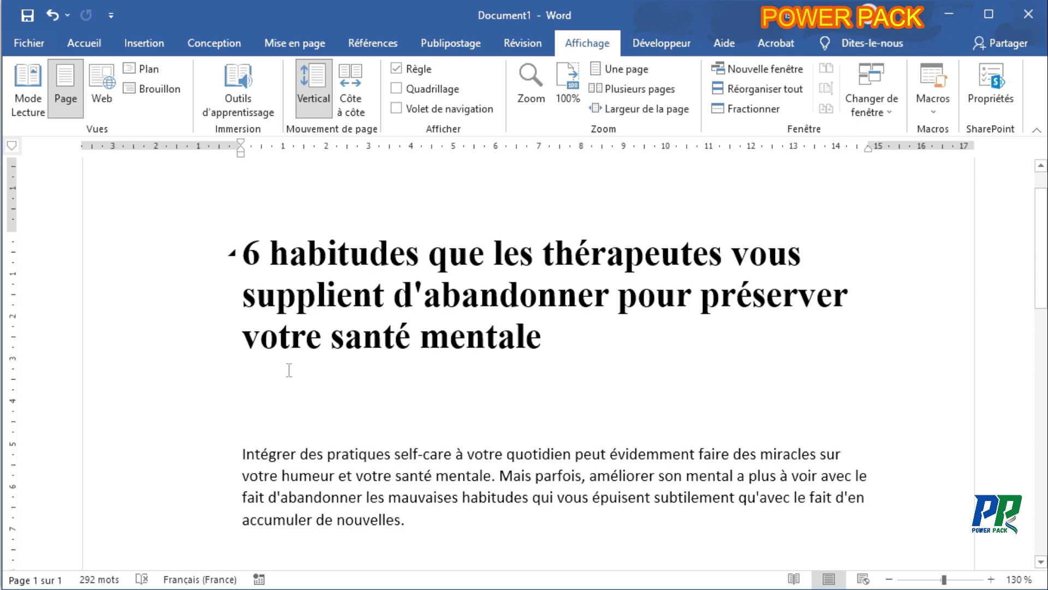
{"action": "scroll", "coordinate": [285, 364], "scroll_direction": "down", "scroll_amount": 1}
{"action": "scroll", "coordinate": [286, 364], "scroll_direction": "down", "scroll_amount": 1}
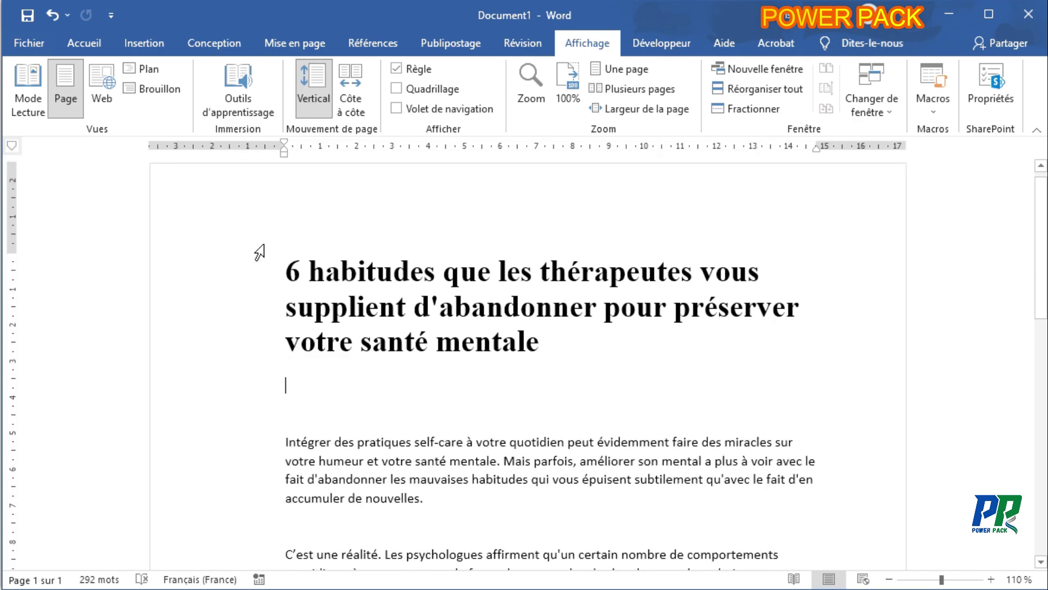
{"action": "key", "text": "BackSpace"}
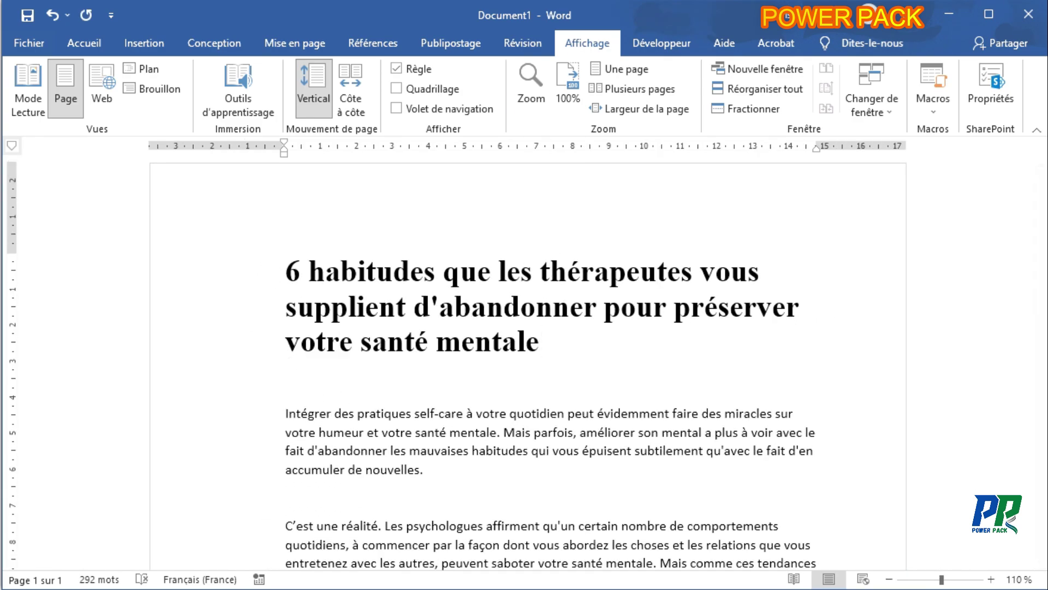
{"action": "left_click", "coordinate": [312, 498]}
{"action": "key", "text": "BackSpace"}
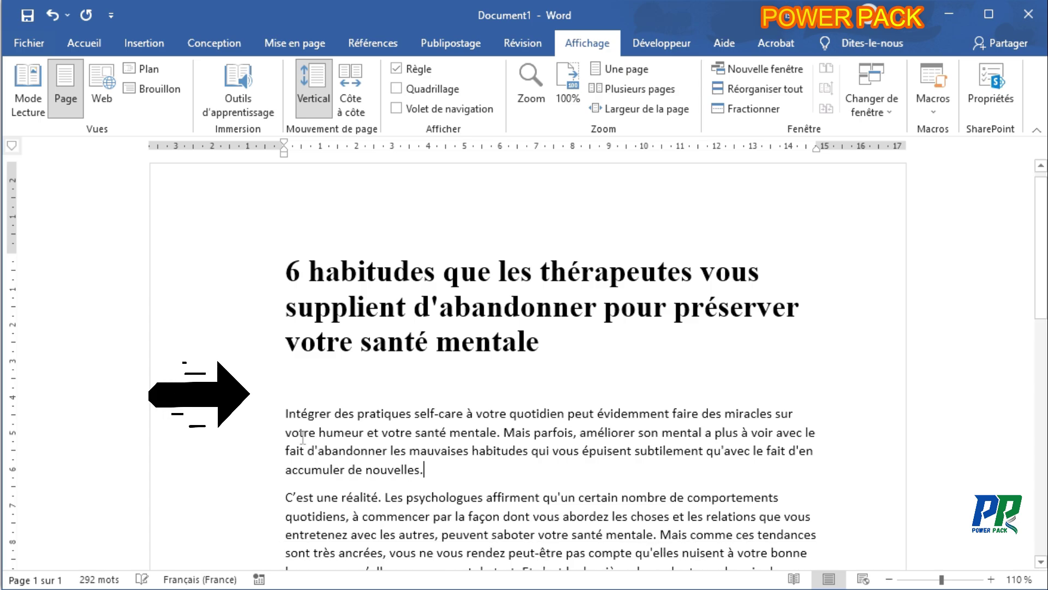
{"action": "left_click", "coordinate": [301, 398]}
{"action": "key", "text": "BackSpace"}
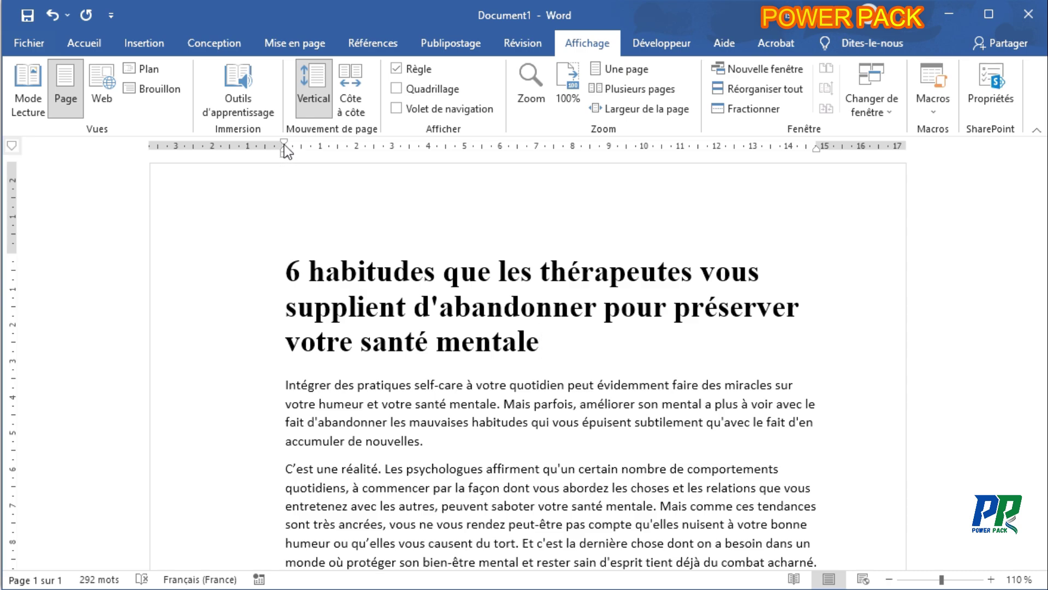
Step: Narrow the left margin to about 2 cm and indent the first line of the "Intégrer des pratiques" paragraph by about 1 cm
{"action": "left_click", "coordinate": [285, 269]}
{"action": "mouse_move", "coordinate": [284, 144]}
{"action": "left_mouse_down"}
{"action": "mouse_move", "coordinate": [187, 153]}
{"action": "mouse_move", "coordinate": [221, 148]}
{"action": "left_mouse_up"}
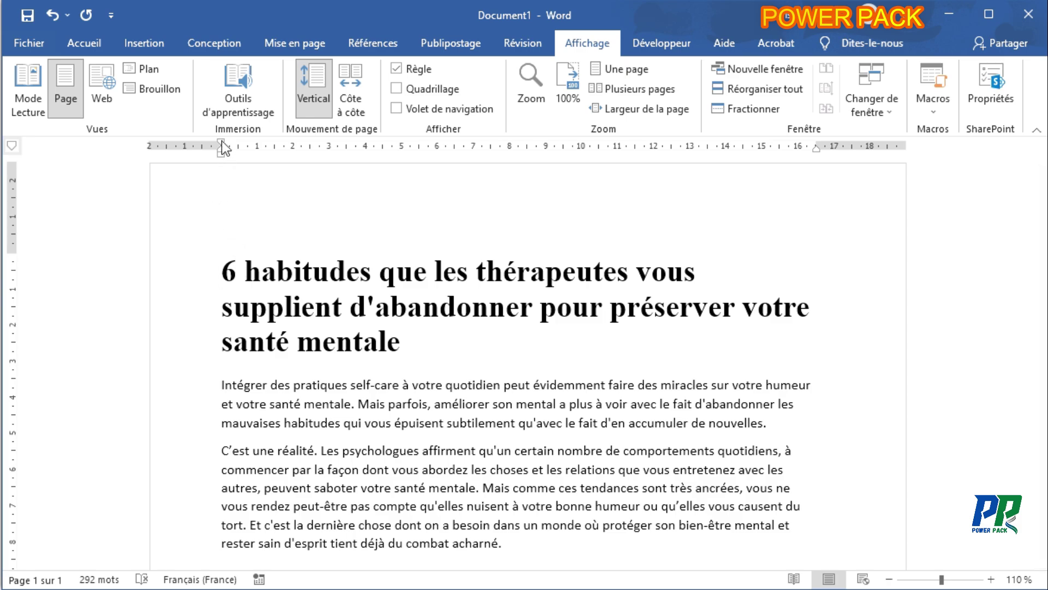
{"action": "mouse_move", "coordinate": [221, 141]}
{"action": "left_mouse_down"}
{"action": "mouse_move", "coordinate": [356, 153]}
{"action": "mouse_move", "coordinate": [250, 158]}
{"action": "mouse_move", "coordinate": [365, 155]}
{"action": "mouse_move", "coordinate": [220, 159]}
{"action": "left_mouse_up"}
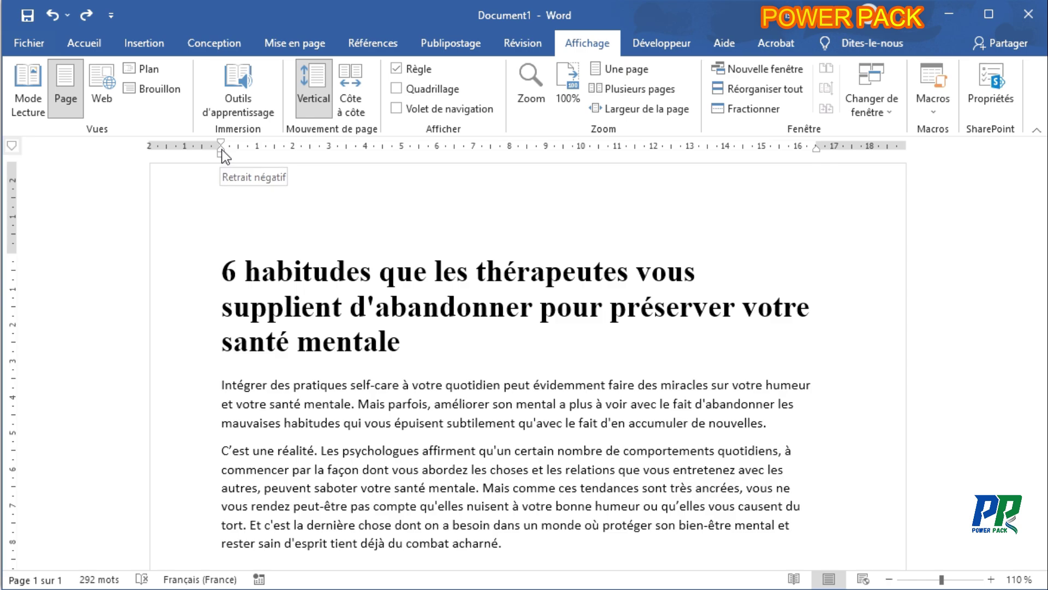
{"action": "left_click_drag", "start_coordinate": [222, 150], "coordinate": [228, 153]}
{"action": "mouse_move", "coordinate": [244, 156]}
{"action": "left_mouse_down"}
{"action": "mouse_move", "coordinate": [302, 156]}
{"action": "mouse_move", "coordinate": [231, 156]}
{"action": "mouse_move", "coordinate": [319, 158]}
{"action": "mouse_move", "coordinate": [220, 164]}
{"action": "left_mouse_up"}
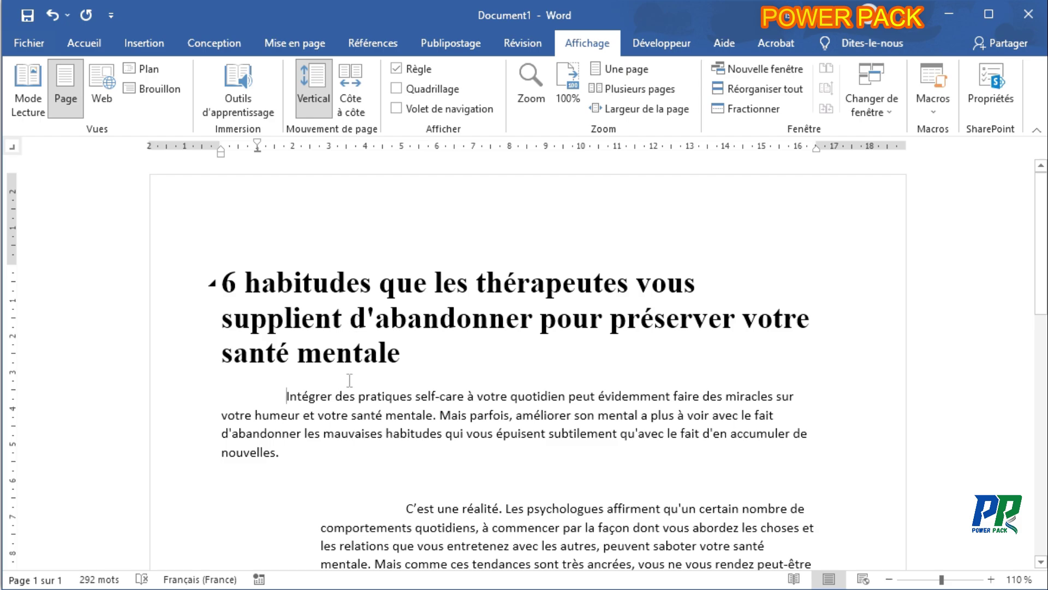
Step: Set the "C'est une réalité" paragraph's left indent to about 0.75 cm and its first-line marker to about -2 cm
{"action": "scroll", "coordinate": [353, 322], "scroll_direction": "down", "scroll_amount": 5}
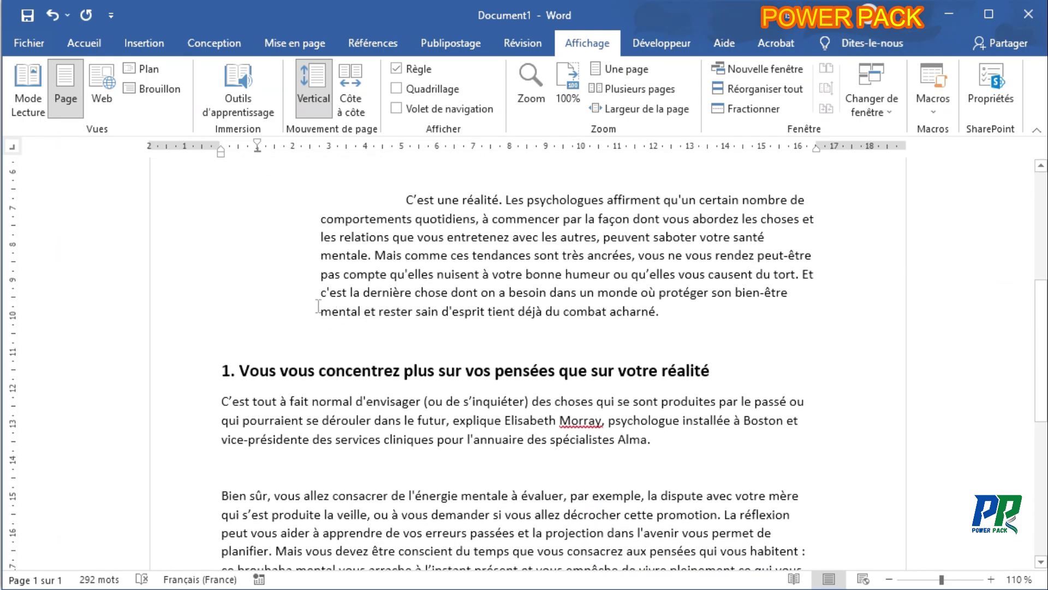
{"action": "scroll", "coordinate": [352, 235], "scroll_direction": "up", "scroll_amount": 2}
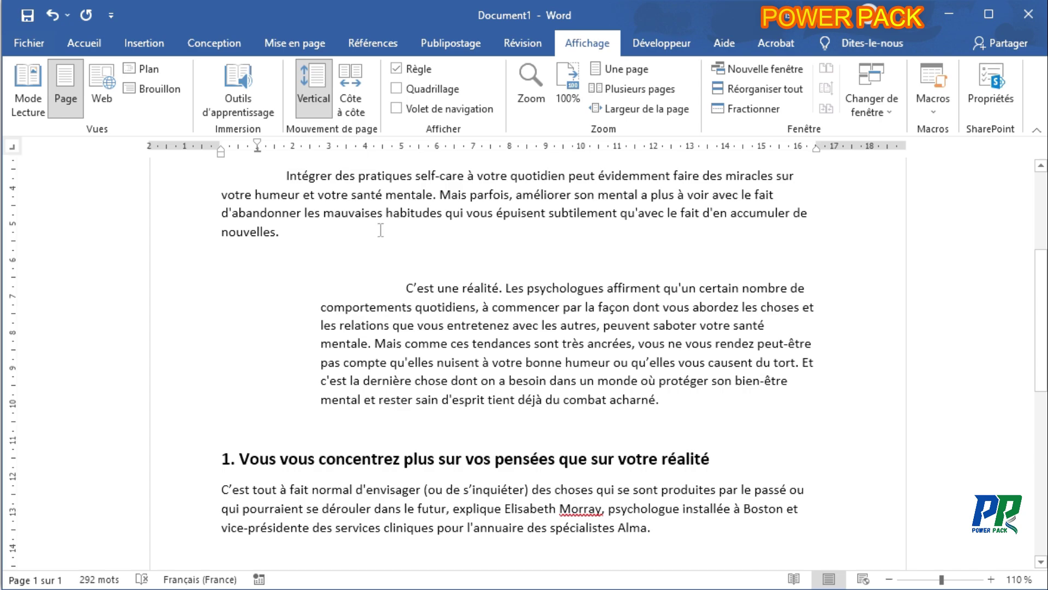
{"action": "scroll", "coordinate": [352, 230], "scroll_direction": "up", "scroll_amount": 4}
{"action": "scroll", "coordinate": [381, 230], "scroll_direction": "down", "scroll_amount": 2}
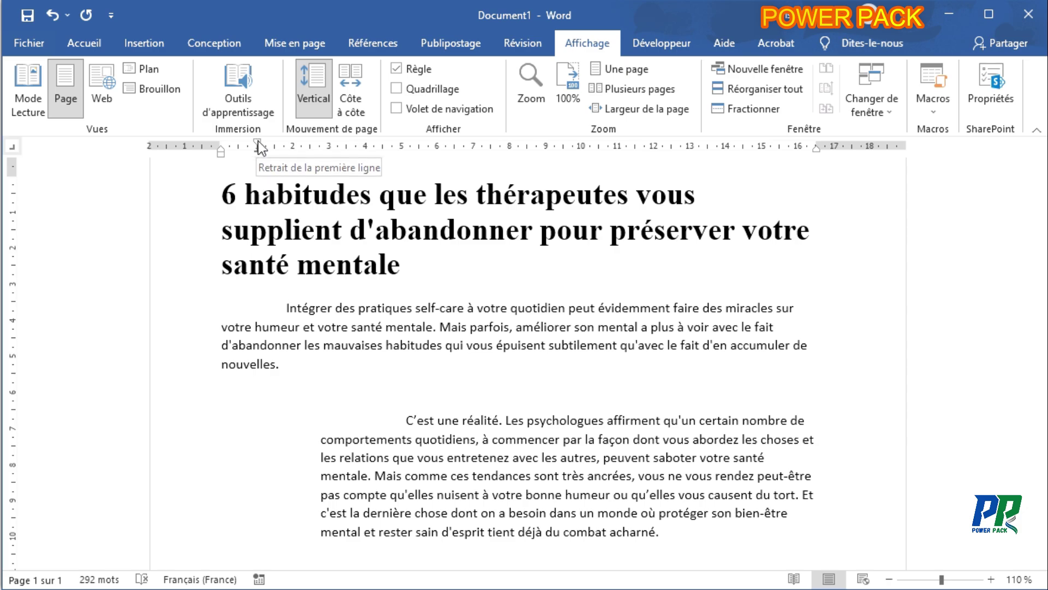
{"action": "left_click", "coordinate": [415, 419]}
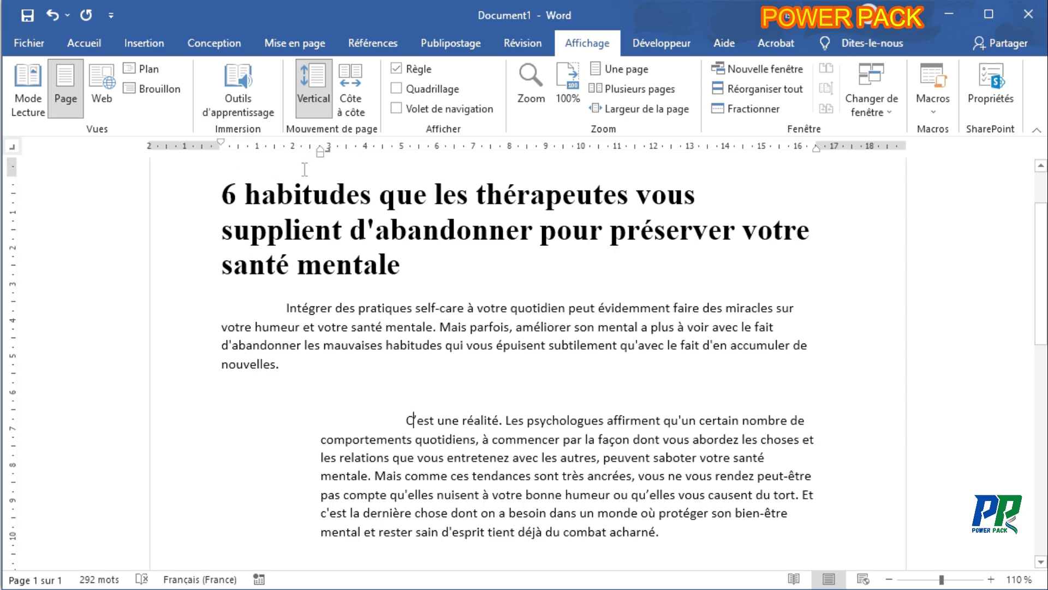
{"action": "mouse_move", "coordinate": [319, 149]}
{"action": "left_mouse_down"}
{"action": "mouse_move", "coordinate": [233, 146]}
{"action": "mouse_move", "coordinate": [212, 194]}
{"action": "left_mouse_up"}
{"action": "left_click_drag", "start_coordinate": [320, 155], "coordinate": [247, 154]}
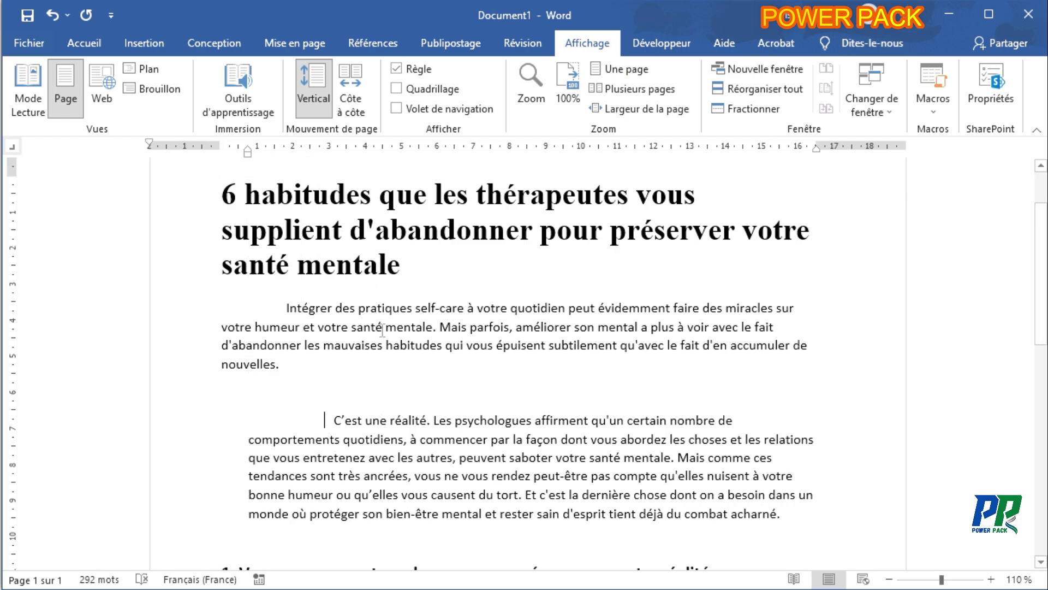
Step: Indent the "C'est tout à fait normal" paragraph to about 4 cm, with its first line starting at about 7 cm
{"action": "scroll", "coordinate": [379, 333], "scroll_direction": "down", "scroll_amount": 5}
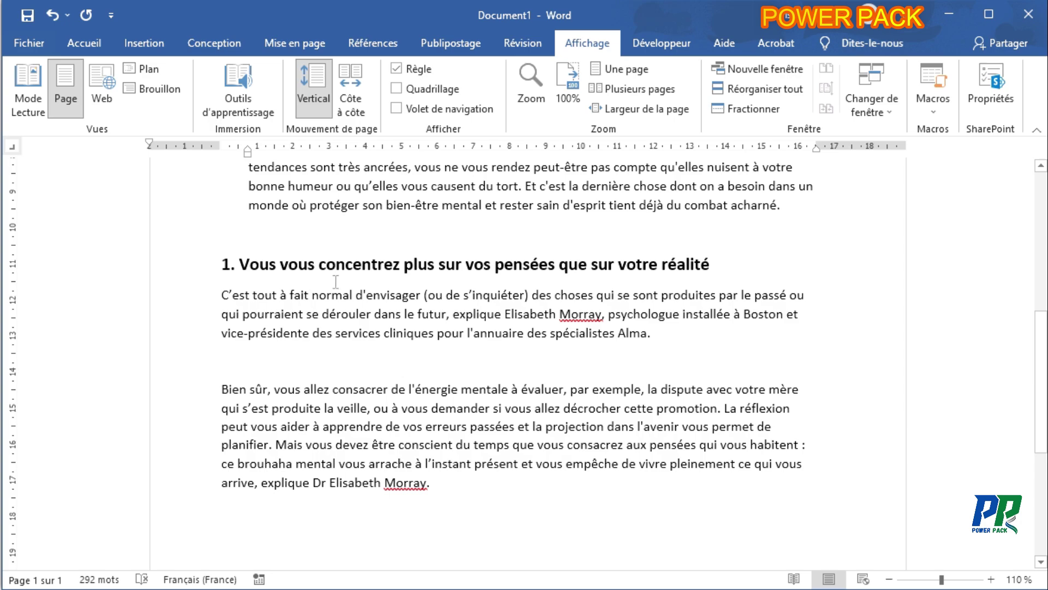
{"action": "scroll", "coordinate": [336, 281], "scroll_direction": "up", "scroll_amount": 5}
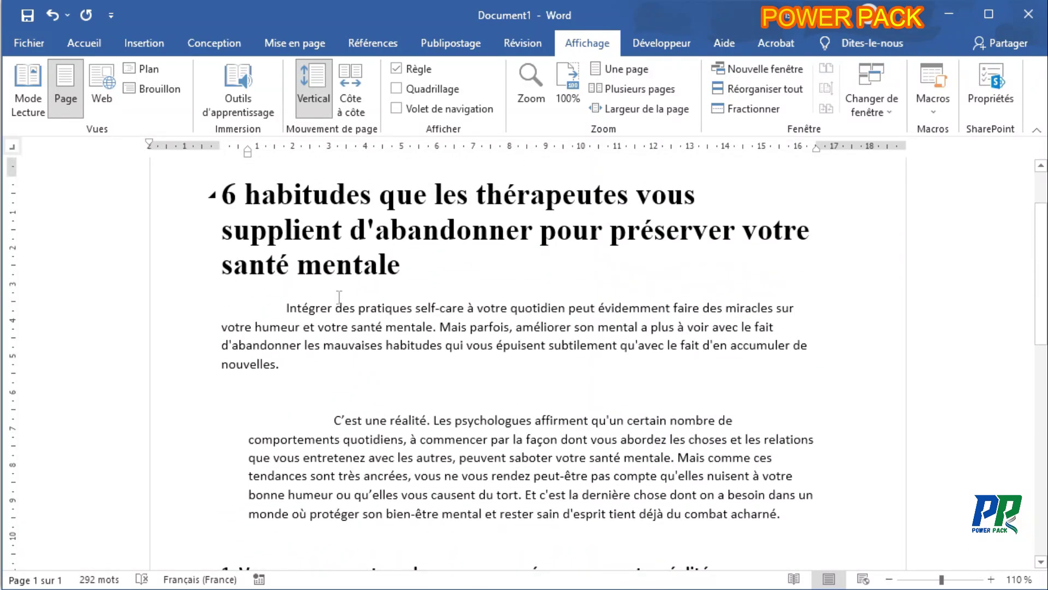
{"action": "scroll", "coordinate": [339, 296], "scroll_direction": "down", "scroll_amount": 5}
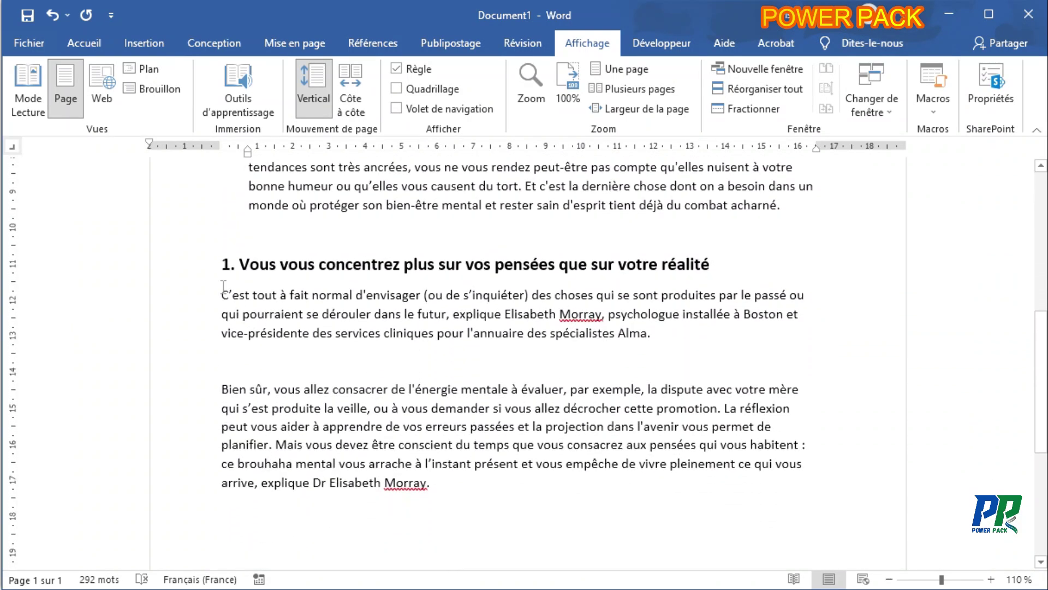
{"action": "left_click", "coordinate": [223, 287]}
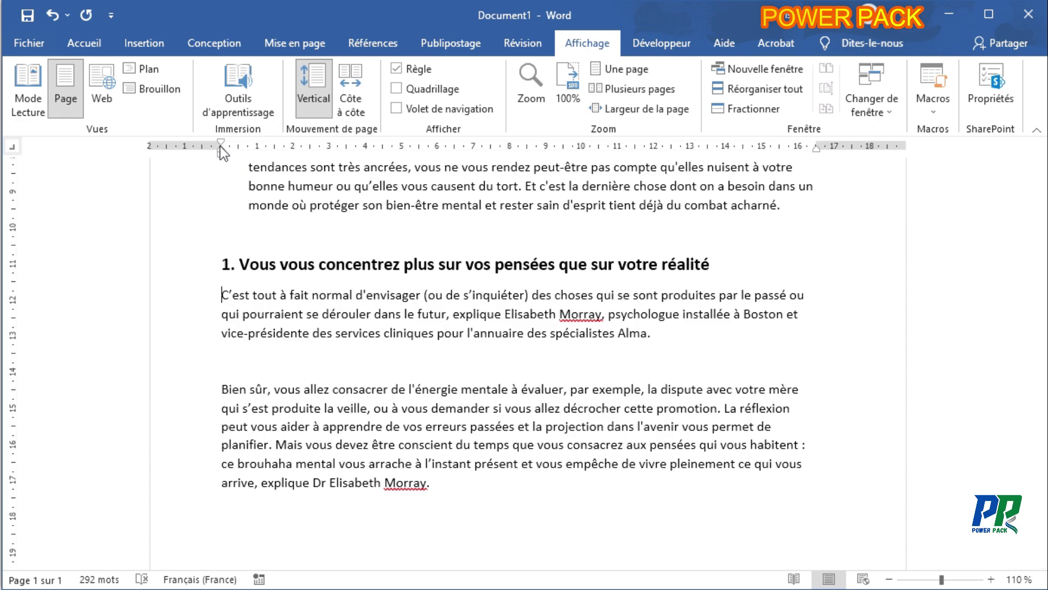
{"action": "left_click_drag", "start_coordinate": [220, 148], "coordinate": [420, 150]}
{"action": "mouse_move", "coordinate": [223, 147]}
{"action": "left_mouse_down"}
{"action": "mouse_move", "coordinate": [467, 155]}
{"action": "mouse_move", "coordinate": [509, 146]}
{"action": "mouse_move", "coordinate": [366, 152]}
{"action": "left_mouse_up"}
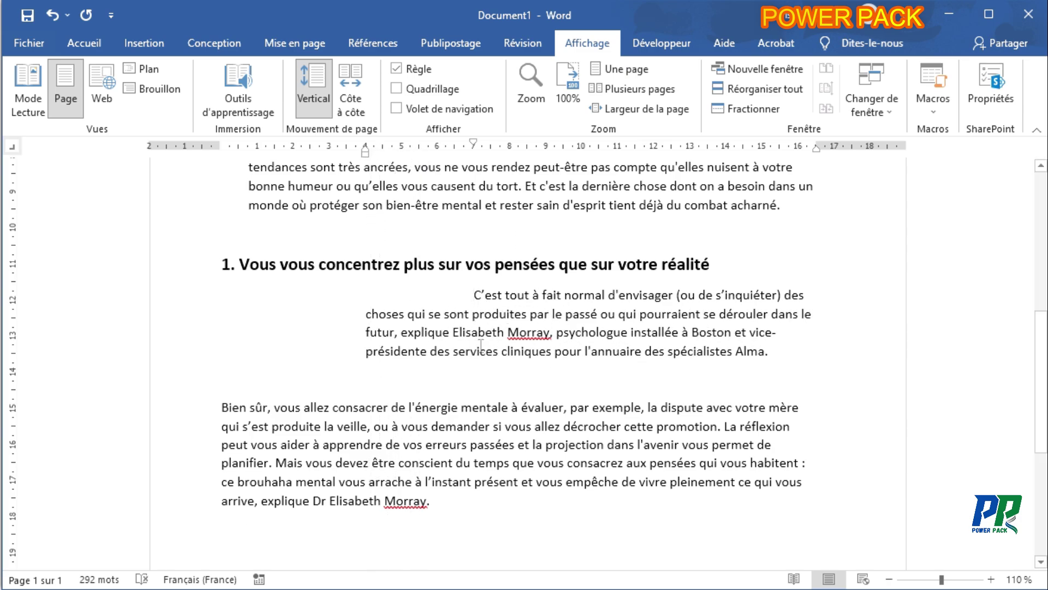
Step: Indent the "Bien sûr" paragraph to about 0.25 cm, with its first line starting at about 1.5 cm
{"action": "left_click", "coordinate": [224, 388]}
{"action": "left_click_drag", "start_coordinate": [221, 153], "coordinate": [265, 154]}
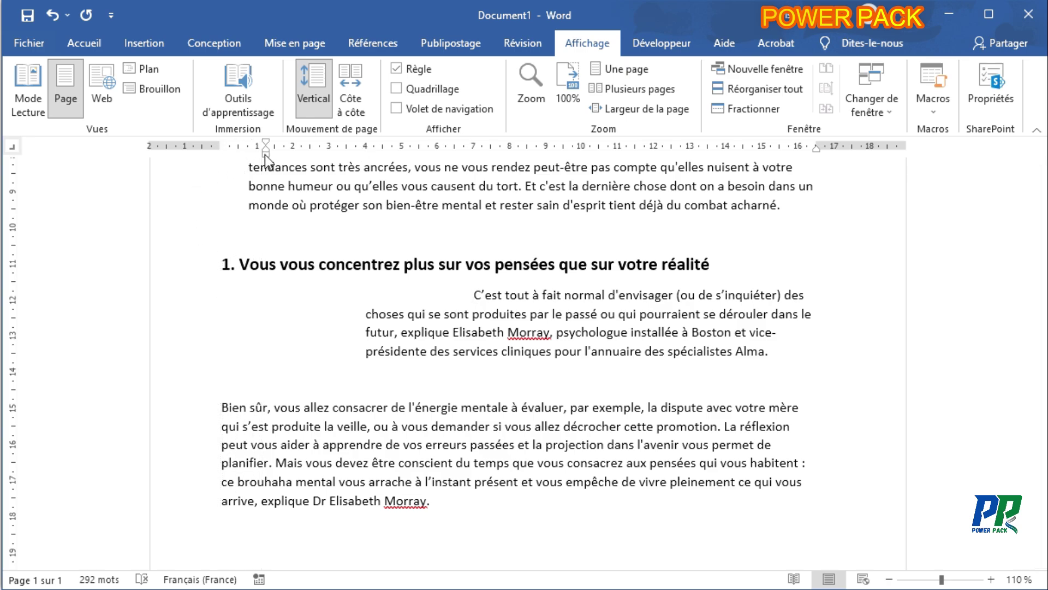
{"action": "left_click", "coordinate": [212, 410]}
{"action": "mouse_move", "coordinate": [222, 145]}
{"action": "left_mouse_down"}
{"action": "mouse_move", "coordinate": [263, 147]}
{"action": "mouse_move", "coordinate": [231, 156]}
{"action": "left_mouse_up"}
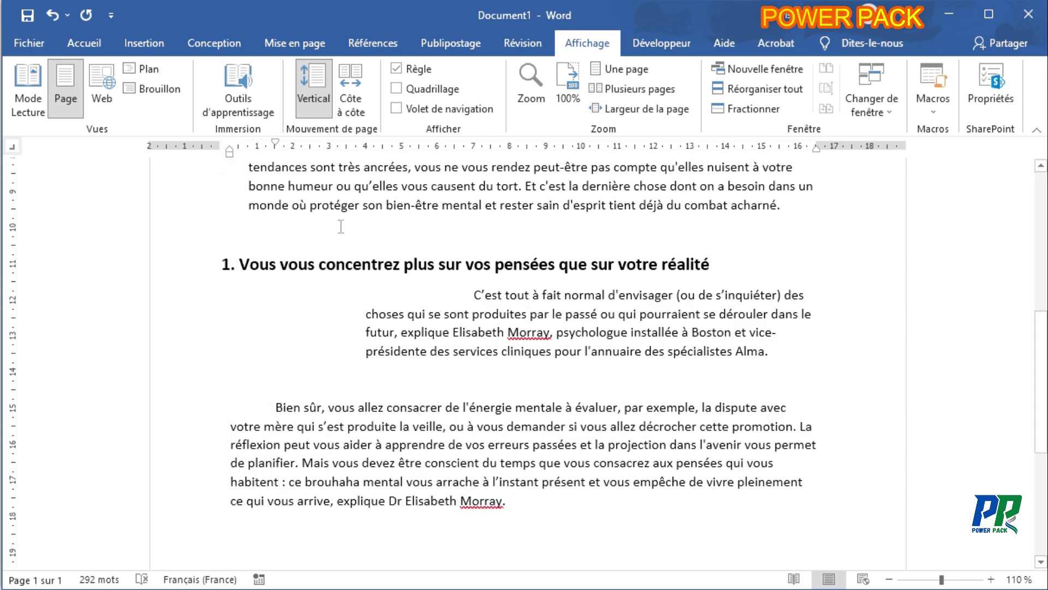